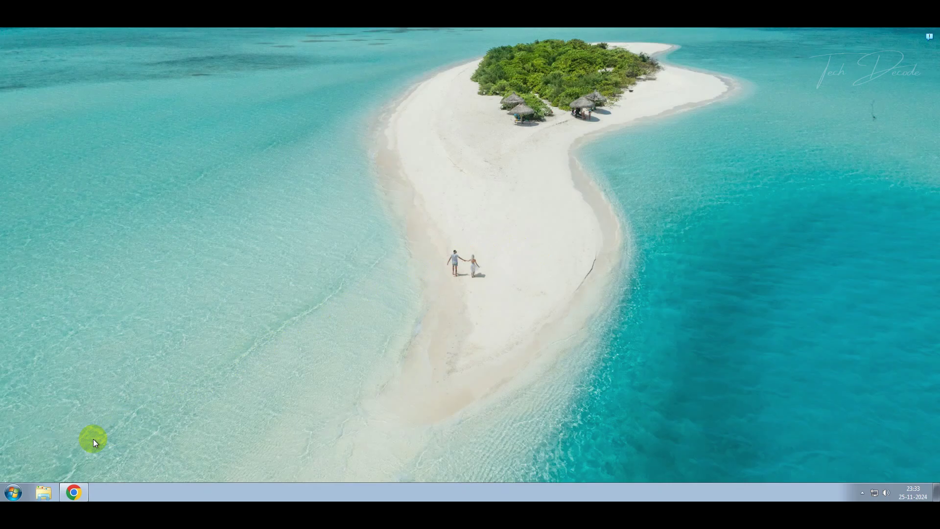
# Step: Check the installed network adapters in Device Manager, then close it
pyautogui.click(13, 492)
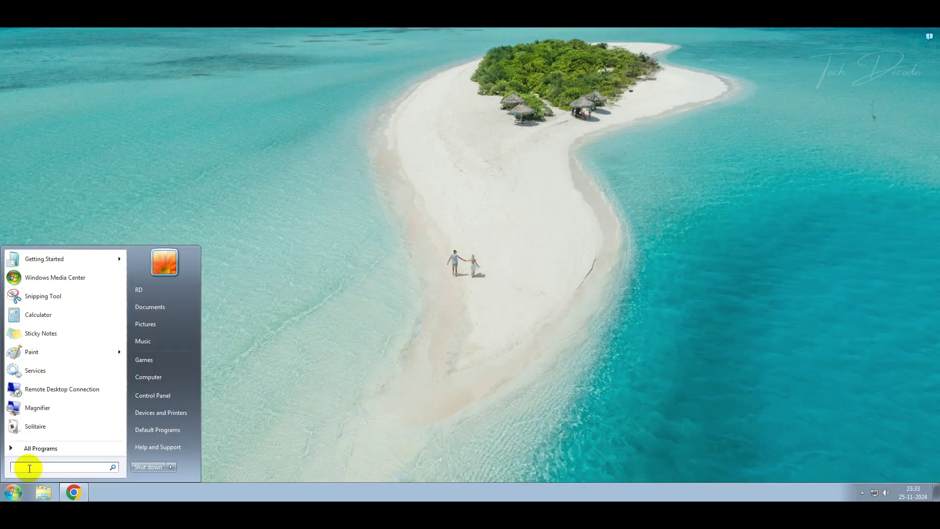
pyautogui.write('device')
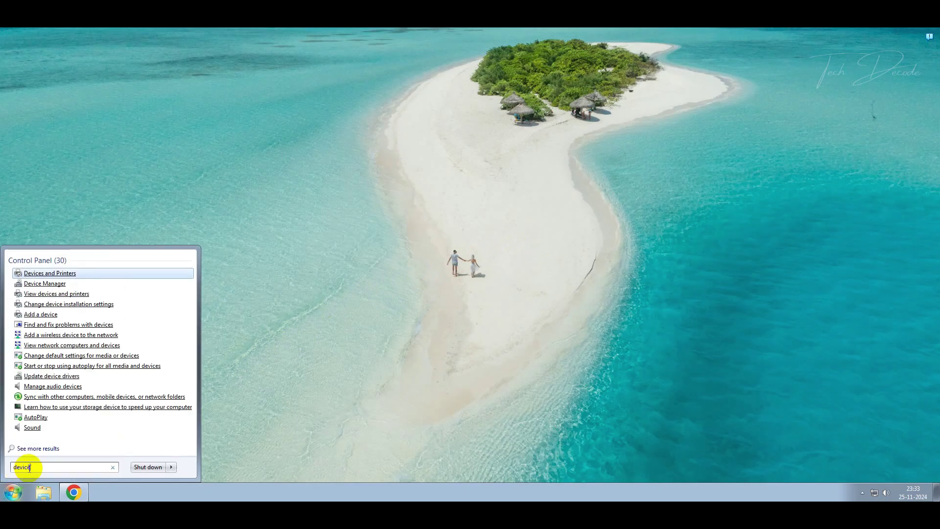
pyautogui.click(82, 285)
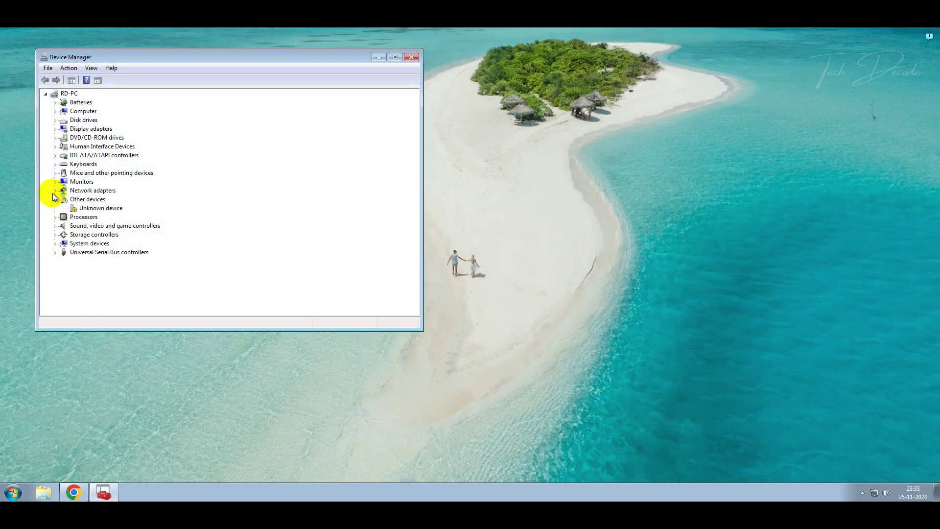
pyautogui.click(55, 190)
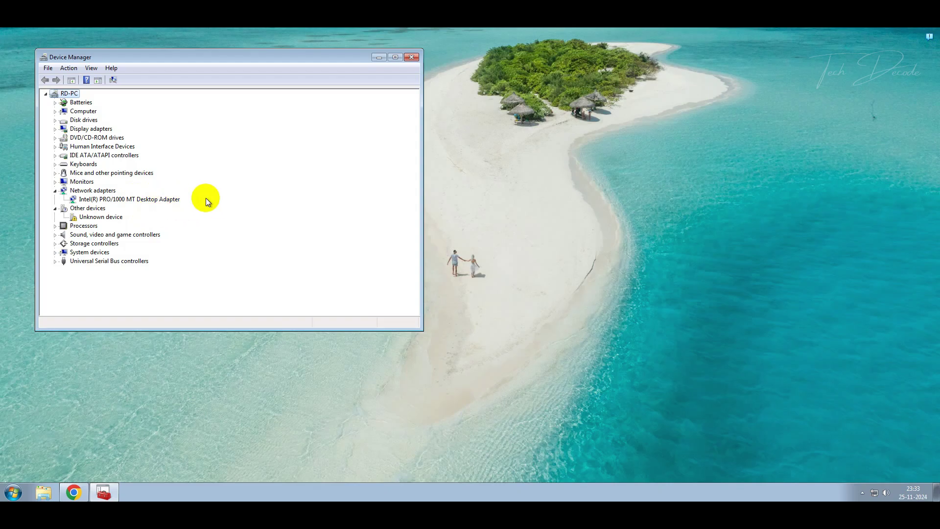
pyautogui.click(407, 58)
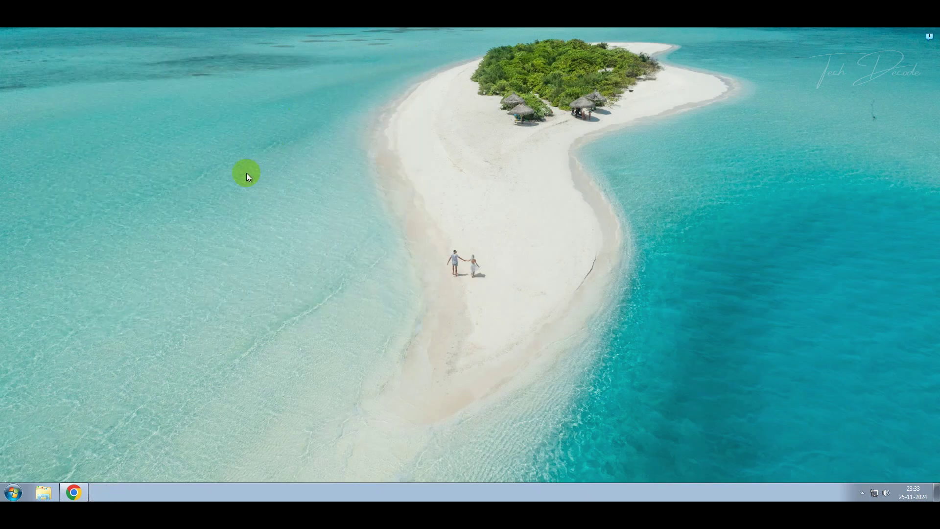
# Step: Download h4blt17us17.exe from the Realtek Bluetooth driver page in Chrome
pyautogui.click(79, 498)
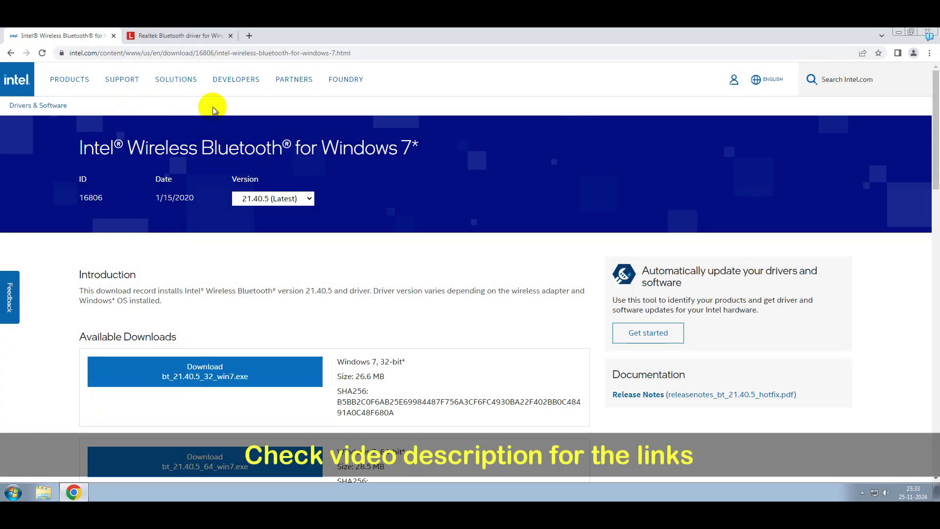
pyautogui.click(201, 37)
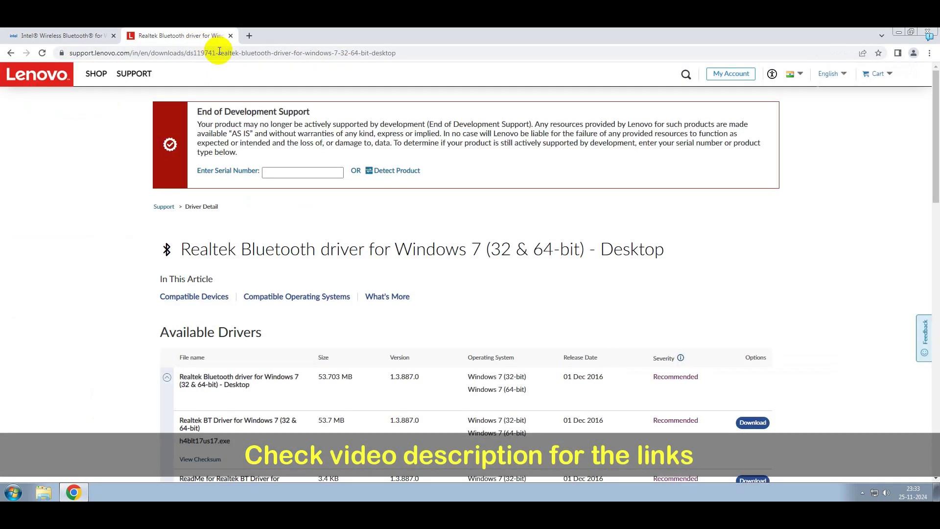
pyautogui.moveTo(180, 248); pyautogui.dragTo(441, 249)
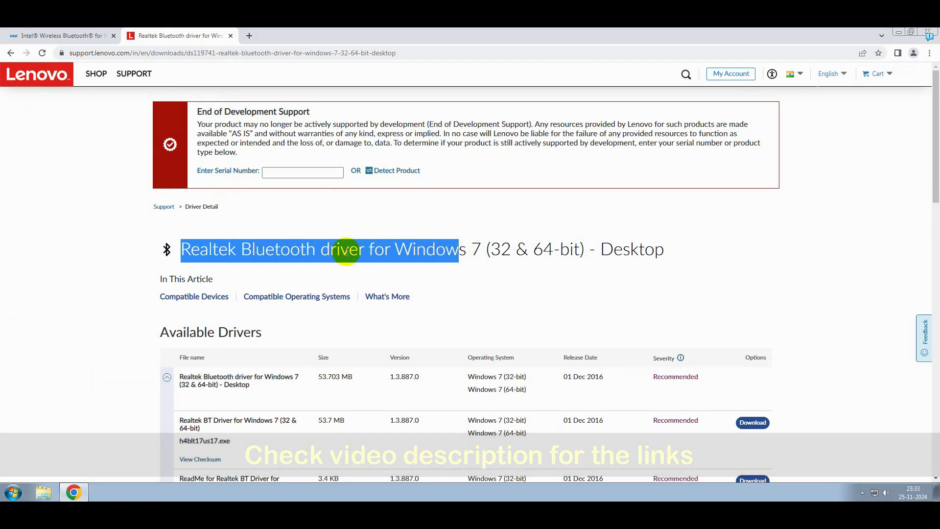
pyautogui.click(412, 262)
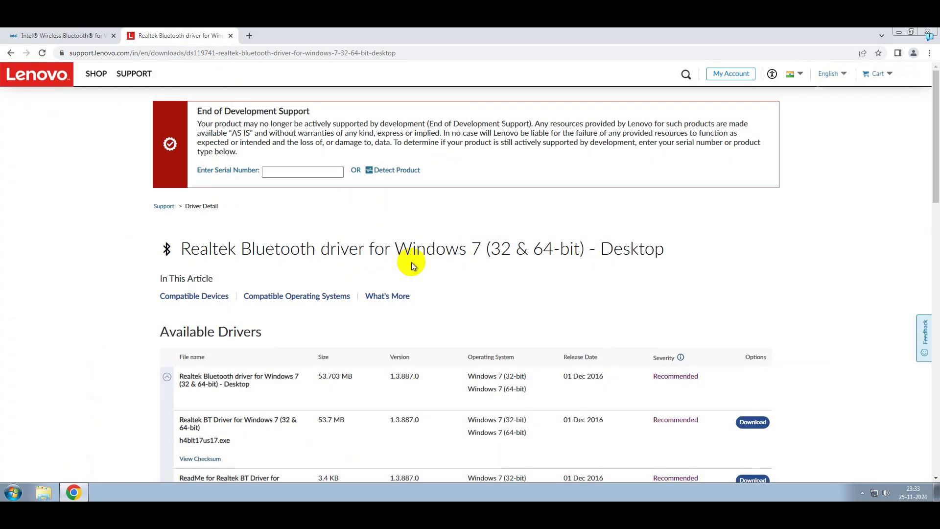
pyautogui.scroll(-3, 412, 263)
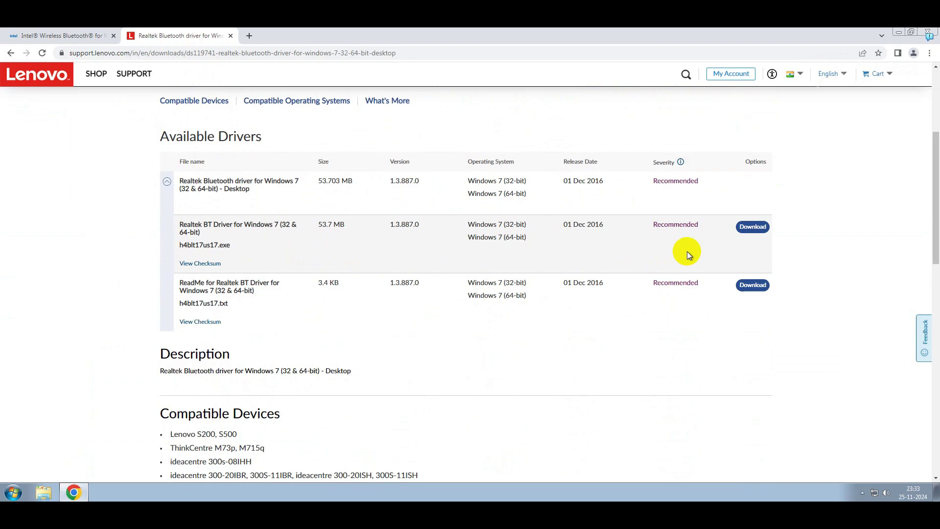
pyautogui.click(756, 230)
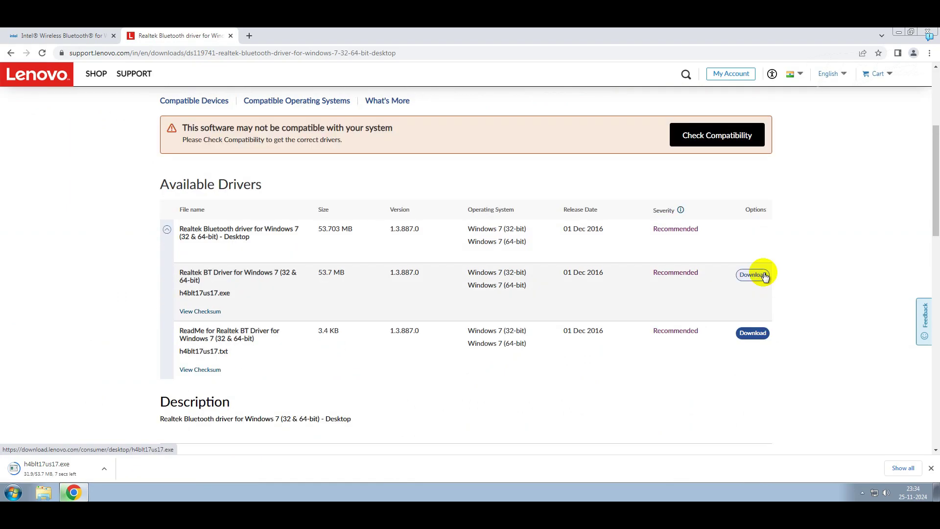
# Step: Run h4blt17us17 from Downloads as administrator and approve the User Account Control prompt
pyautogui.click(107, 473)
pyautogui.click(140, 433)
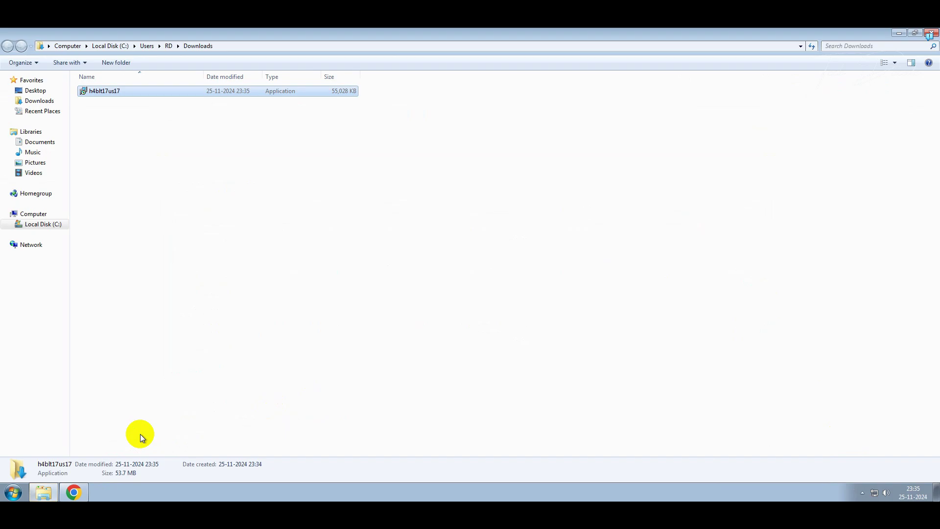
pyautogui.click(119, 92)
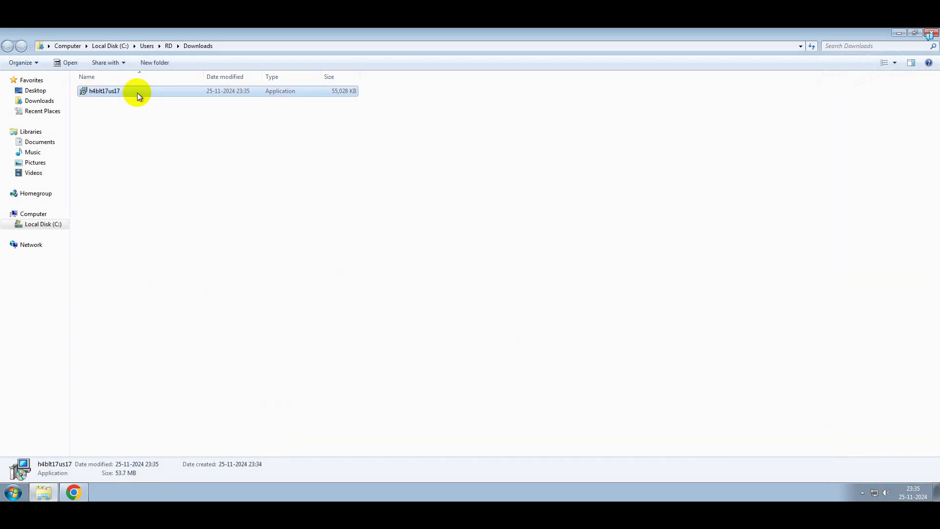
pyautogui.rightClick(113, 92)
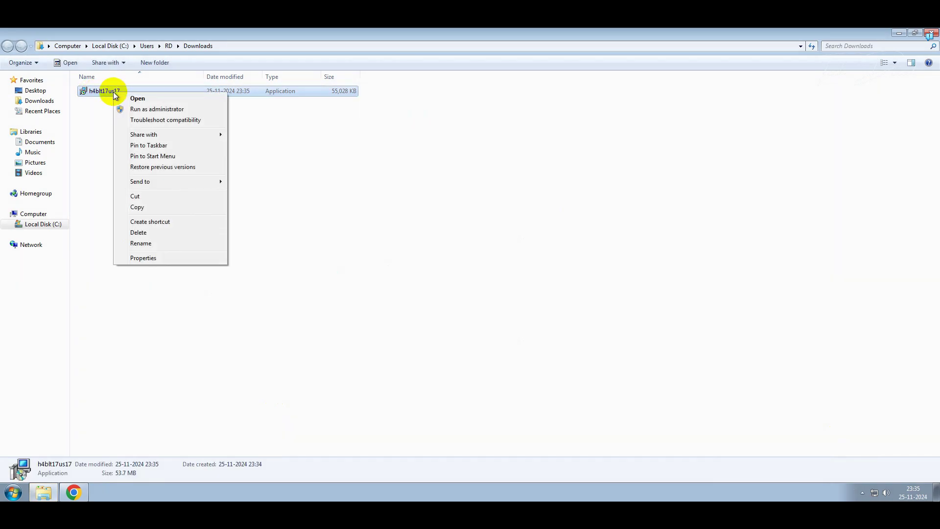
pyautogui.click(135, 108)
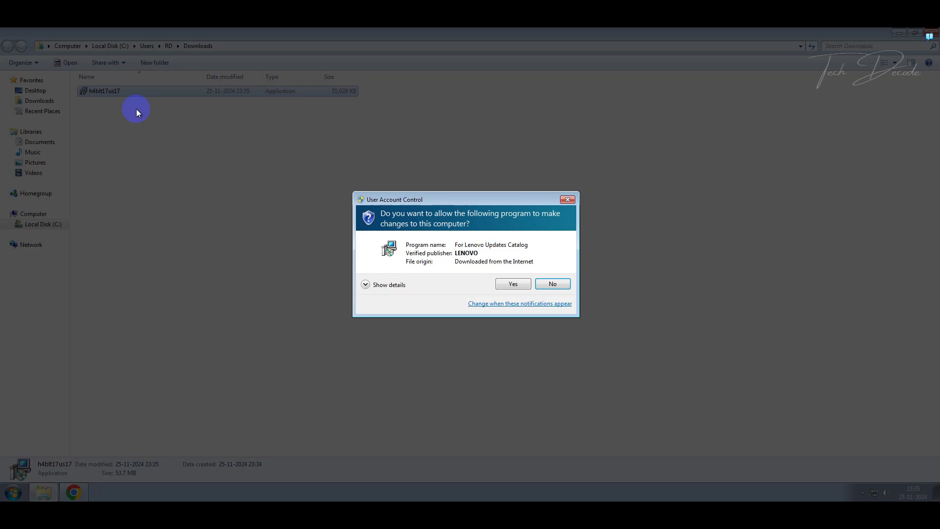
pyautogui.click(515, 283)
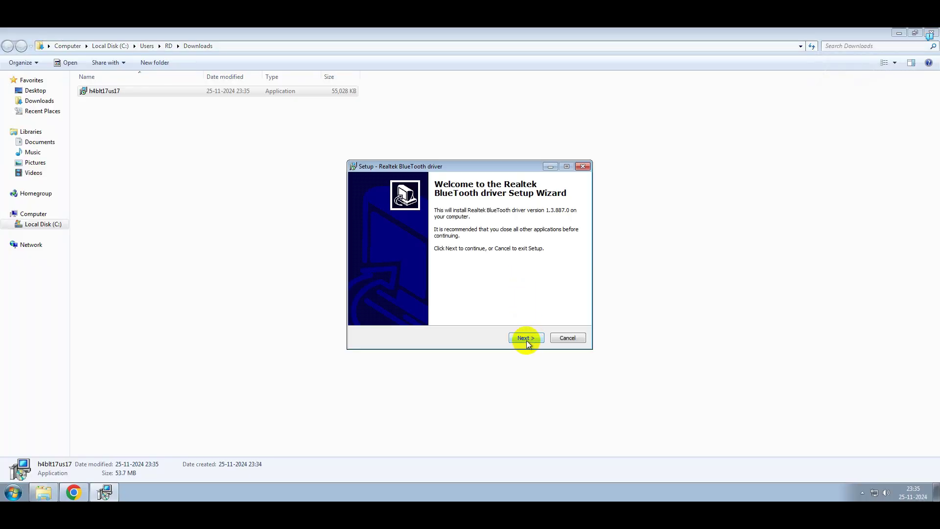
# Step: Go through Realtek setup: accept the license, install, and continue into the driver wizard
pyautogui.click(526, 338)
pyautogui.click(411, 309)
pyautogui.click(523, 337)
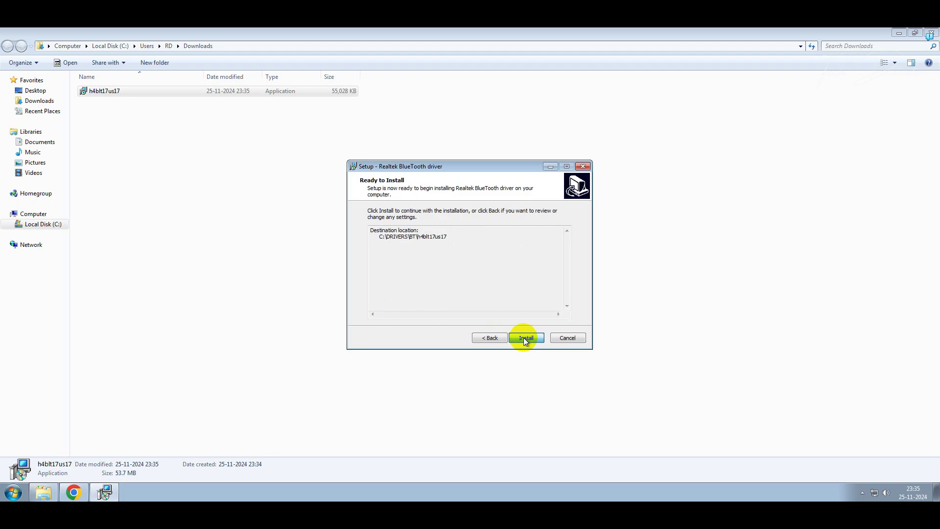
pyautogui.click(529, 336)
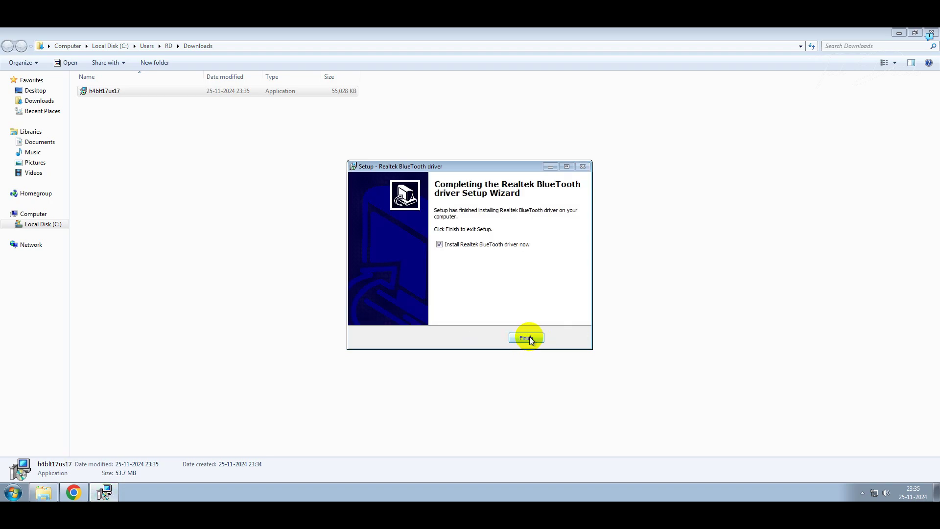
pyautogui.click(532, 337)
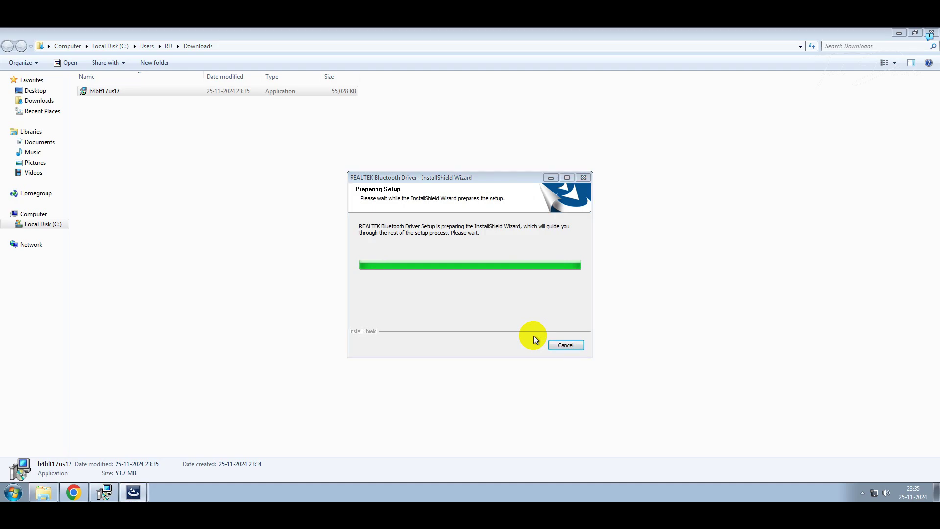
pyautogui.click(528, 343)
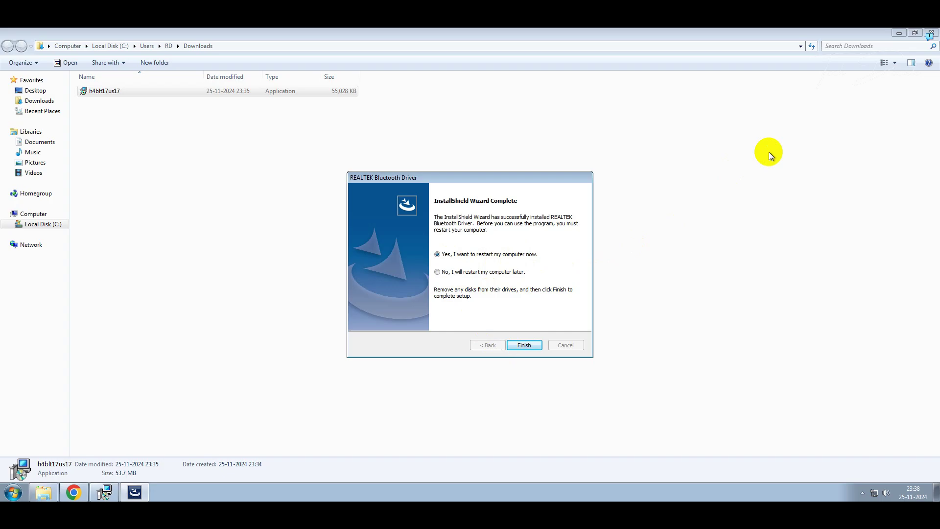
# Step: Close the Downloads window and Chrome, then finish the wizard with a restart
pyautogui.click(930, 33)
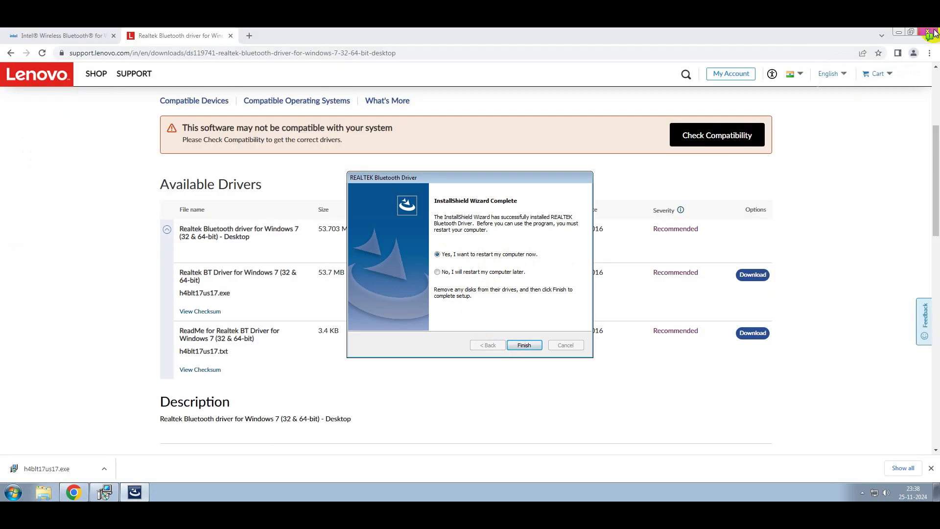
pyautogui.click(930, 33)
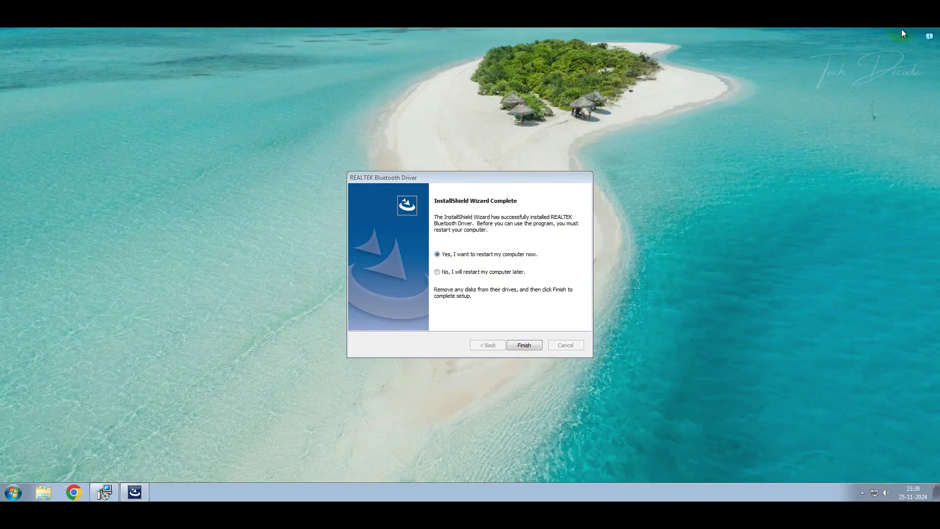
pyautogui.click(523, 344)
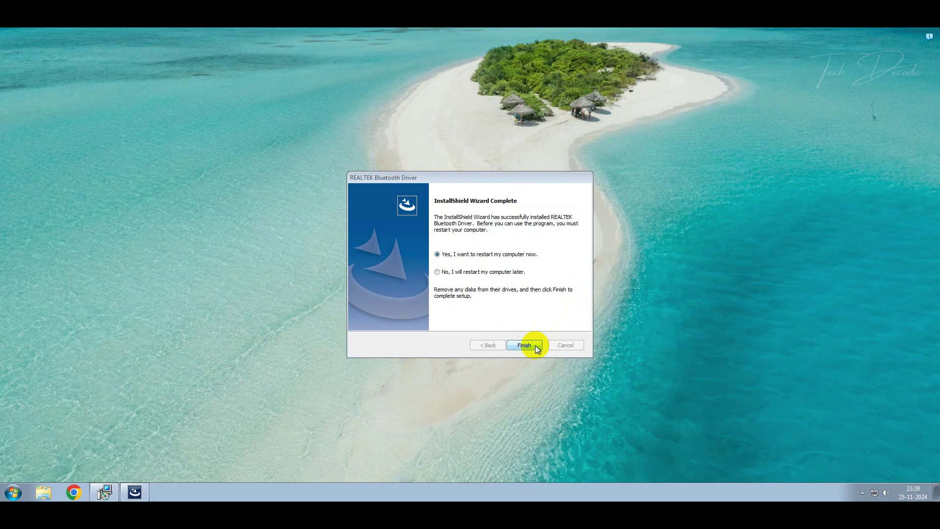
pyautogui.click(524, 344)
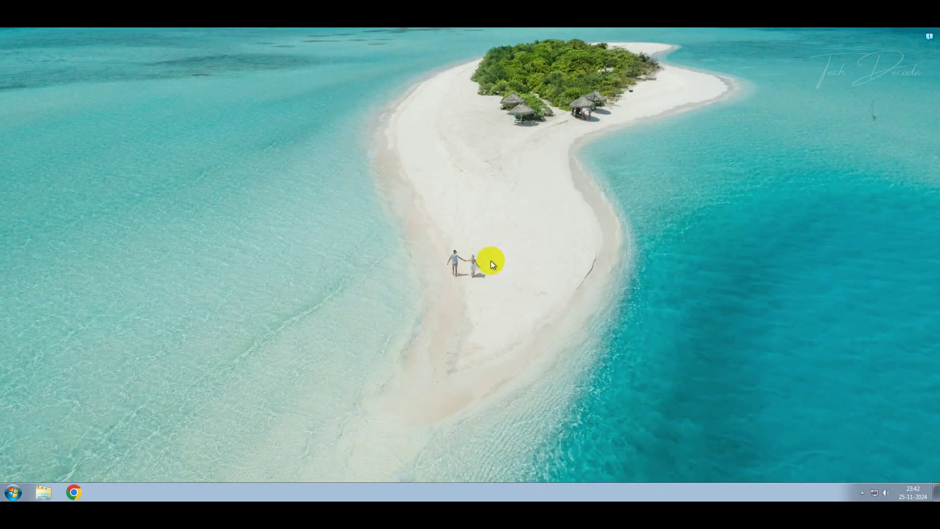
# Step: Open the Start menu to search programs for 'bluetooth'
pyautogui.click(14, 491)
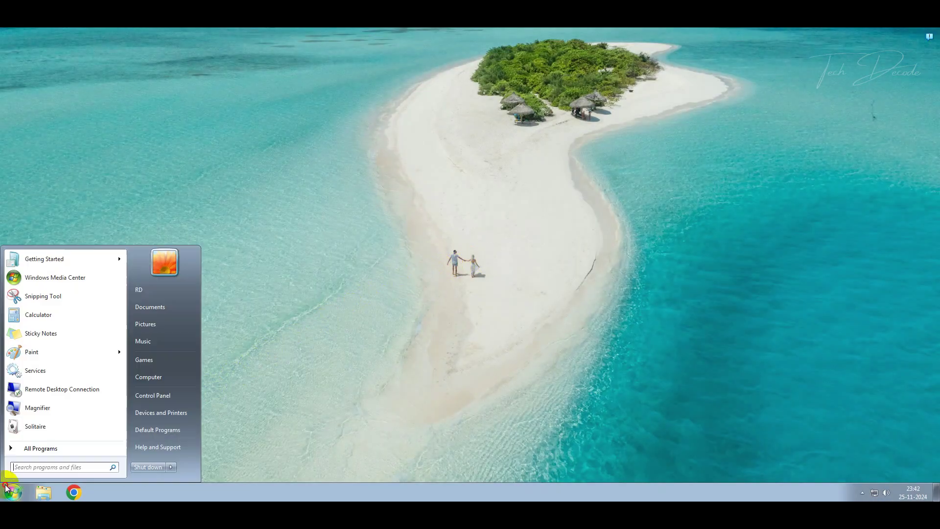
pyautogui.write('bl')
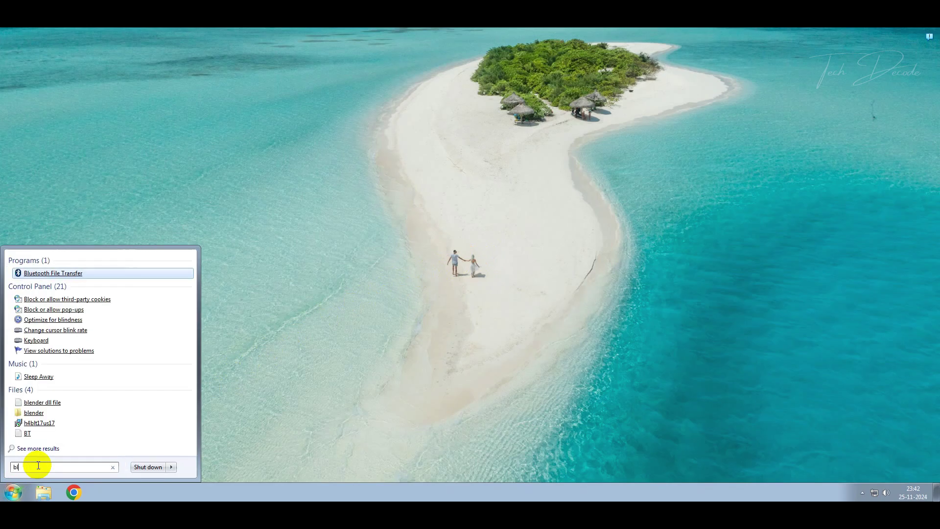
pyautogui.write('uetoot')
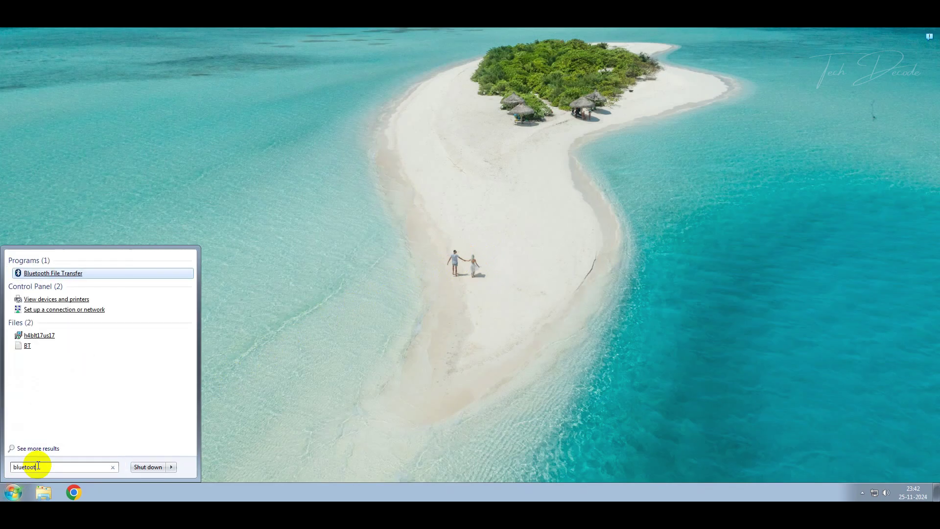
pyautogui.write('h')
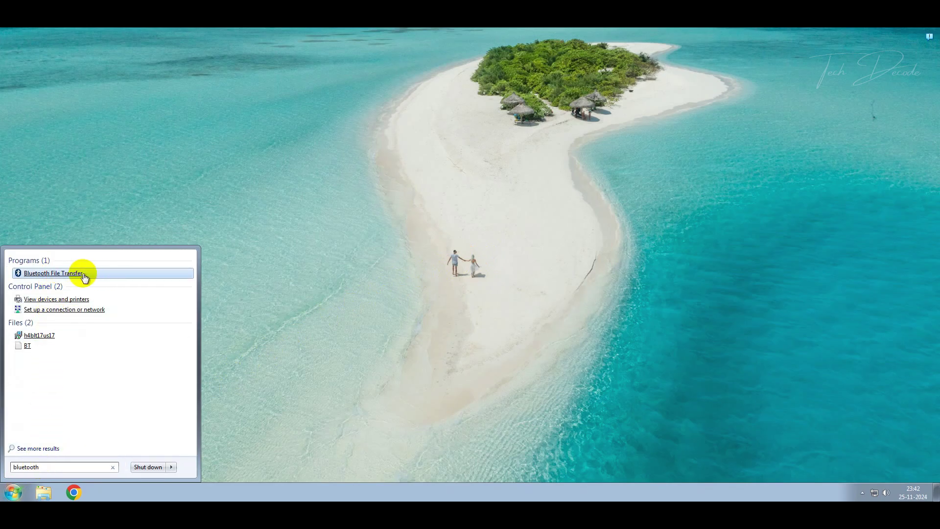
# Step: Launch Bluetooth File Transfer from the Start menu search results
pyautogui.click(125, 273)
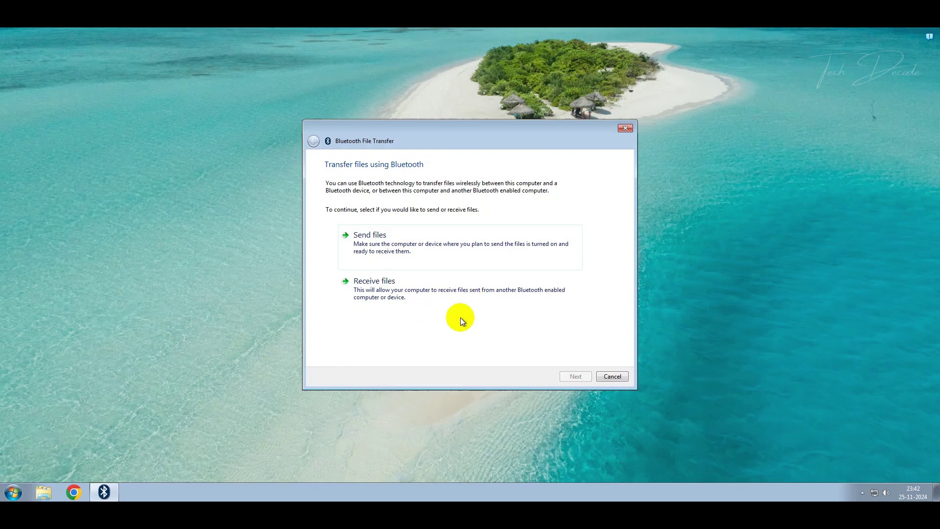